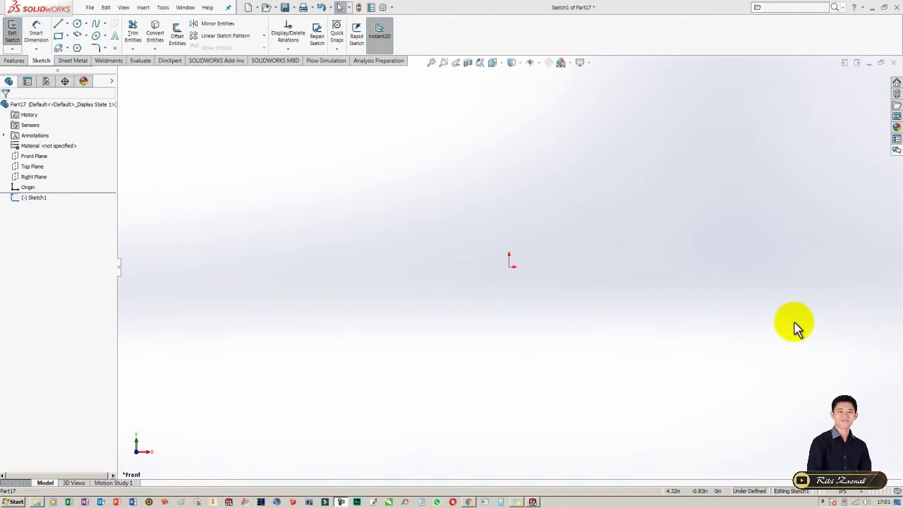
# - Exit the empty Sketch1 so Part17 keeps no sketch
pyautogui.click(11, 32)
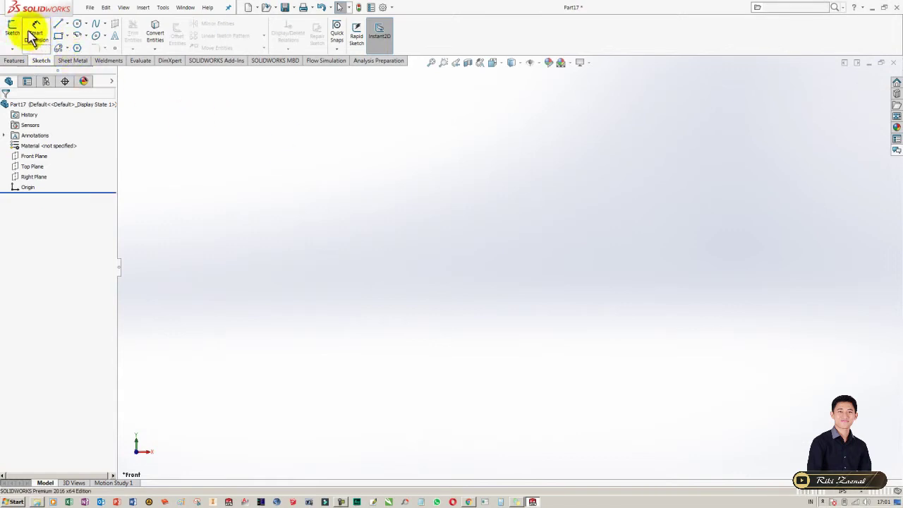
# - Start a new sketch on the Front Plane, then exit it without keeping it
pyautogui.click(13, 30)
pyautogui.click(307, 265)
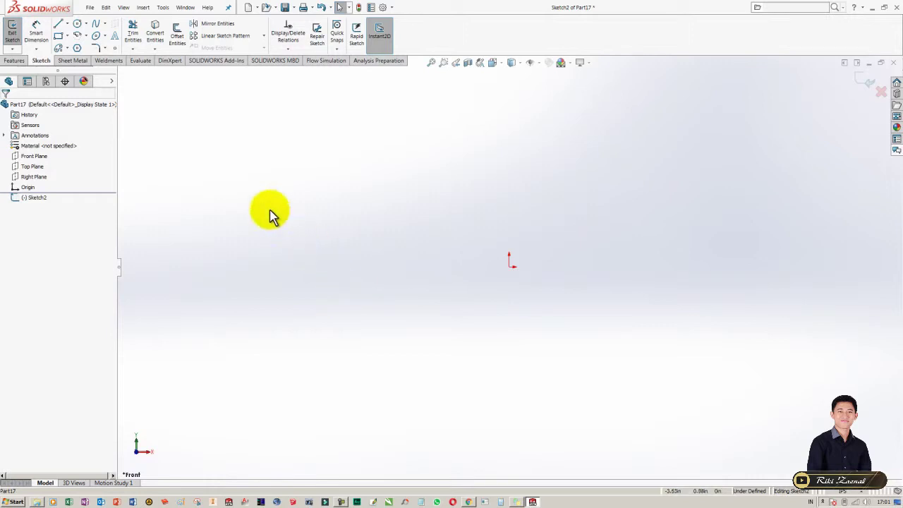
pyautogui.click(12, 31)
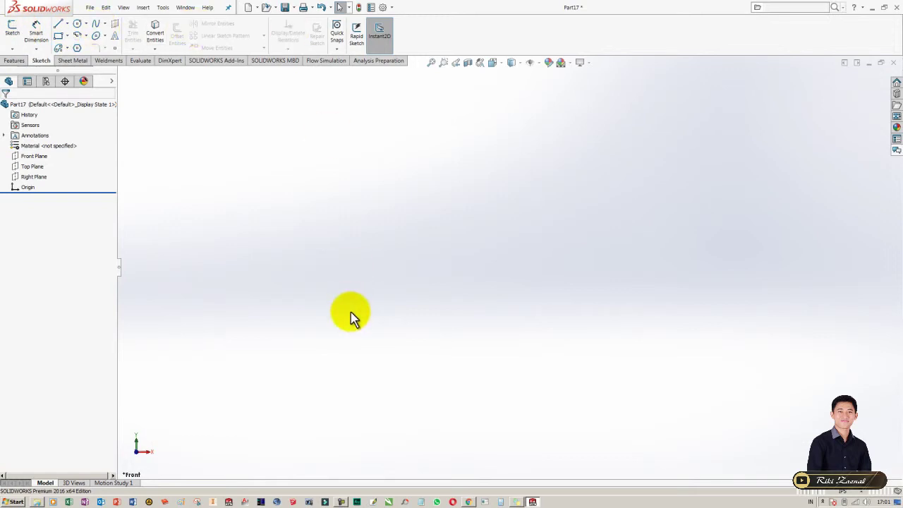
pyautogui.click(329, 263)
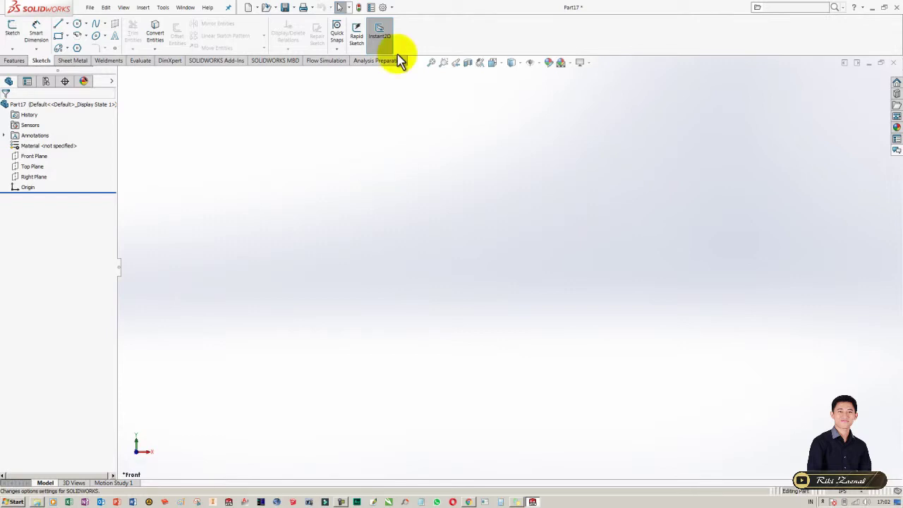
# - Open the Customize dialog from the Options dropdown, after first trying the Tools menu
pyautogui.click(164, 7)
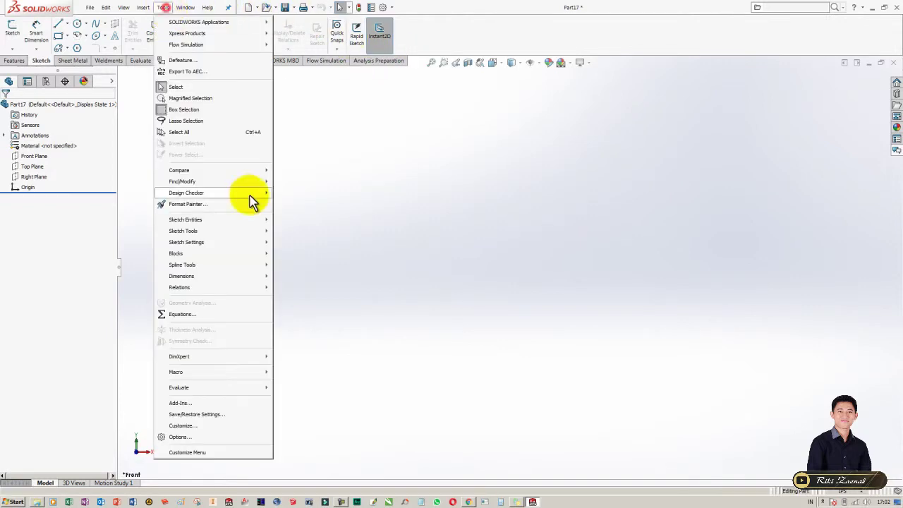
pyautogui.click(206, 453)
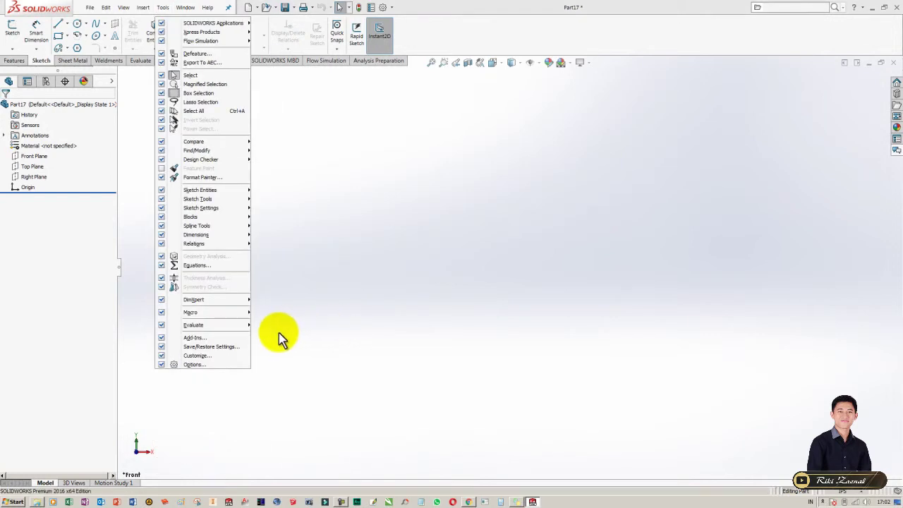
pyautogui.click(390, 7)
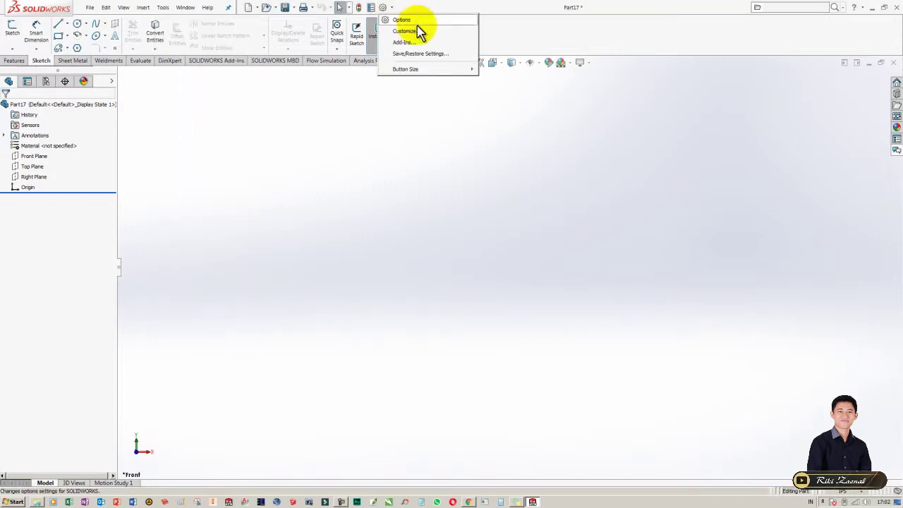
pyautogui.click(420, 32)
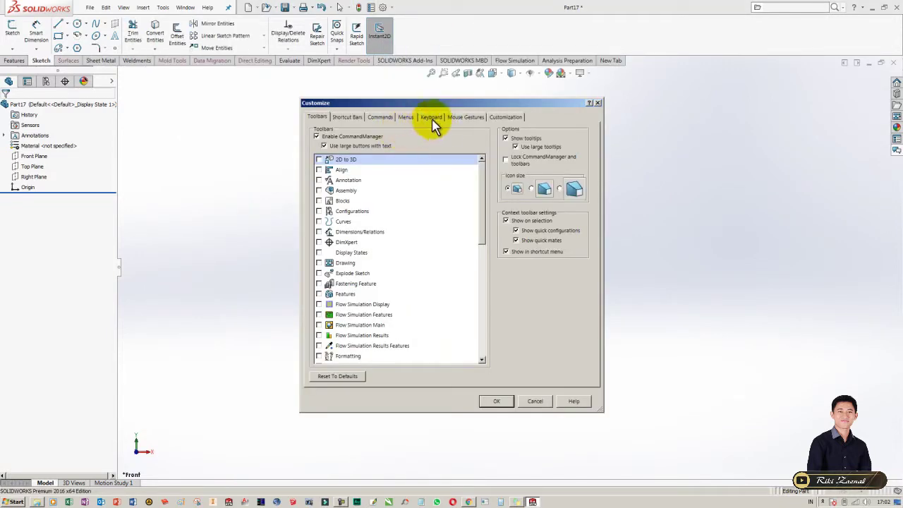
# - On the Keyboard tab, browse the File, Edit, View, Insert and Tools command categories
pyautogui.click(432, 118)
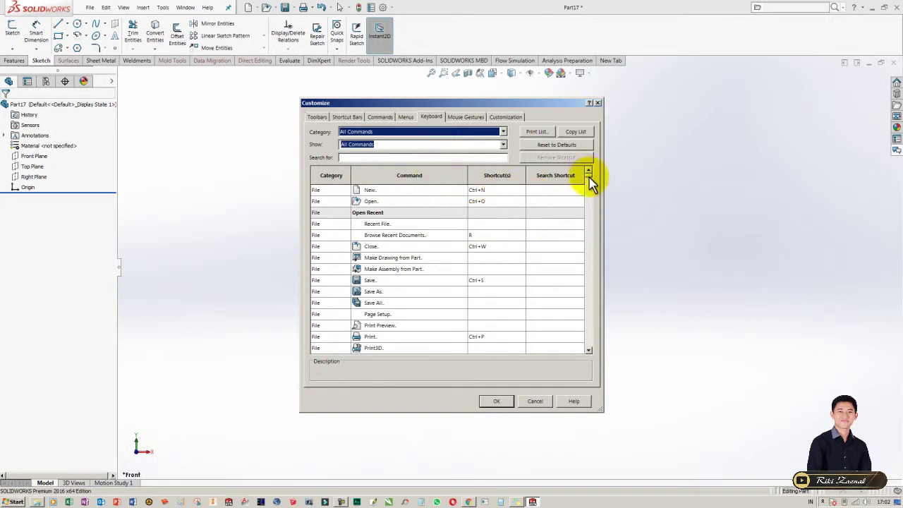
pyautogui.click(415, 132)
pyautogui.click(351, 149)
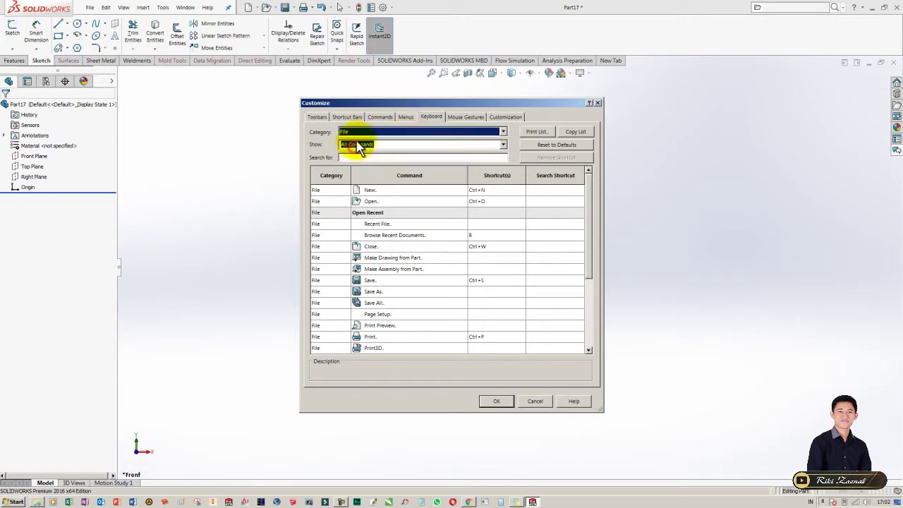
pyautogui.click(358, 133)
pyautogui.click(352, 154)
pyautogui.click(355, 132)
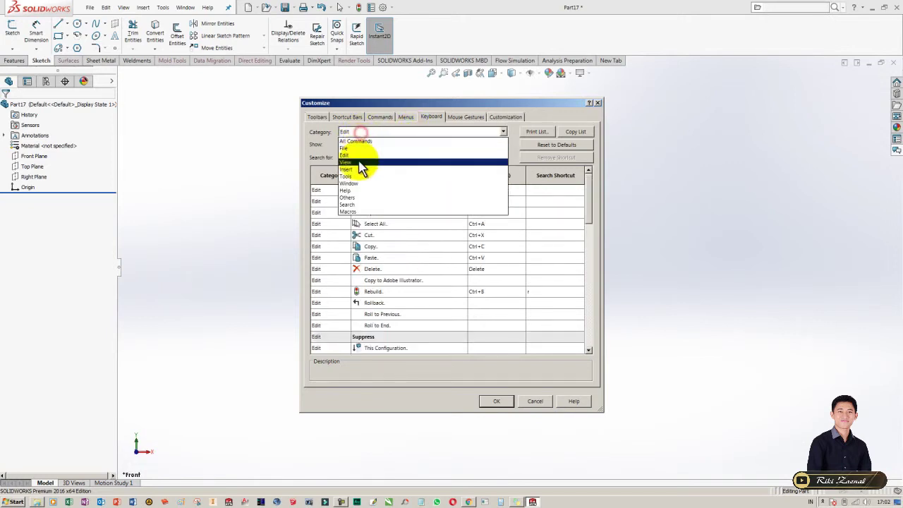
pyautogui.click(359, 161)
pyautogui.click(358, 132)
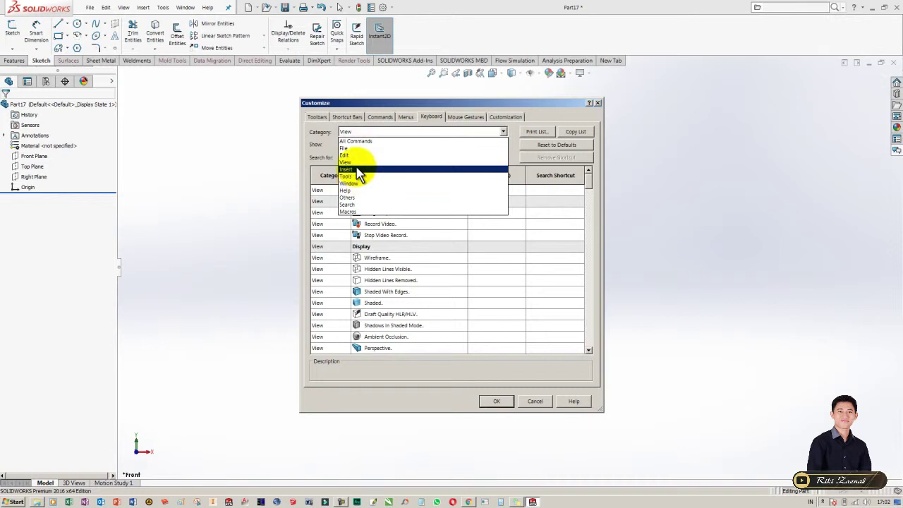
pyautogui.click(356, 167)
pyautogui.click(372, 136)
pyautogui.click(358, 175)
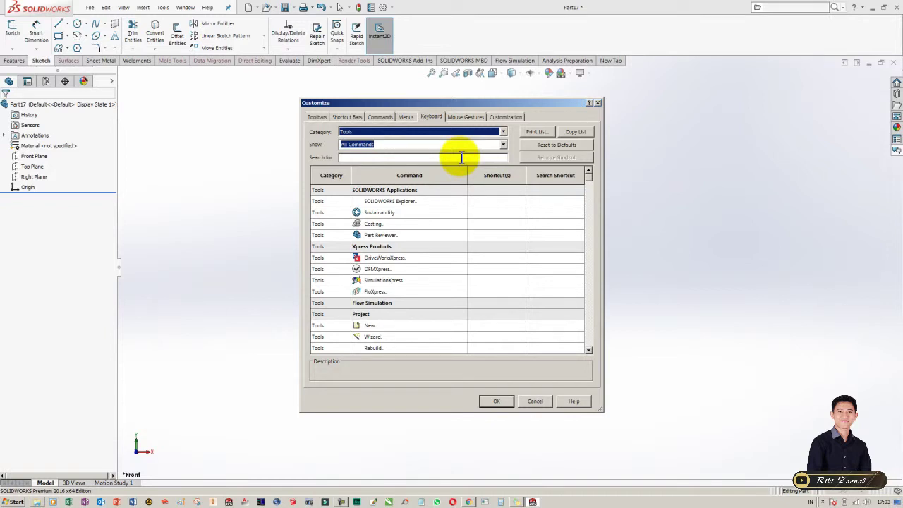
# - Filter the shortcut list to the Edit category and search for 'SKETCH'
pyautogui.click(451, 132)
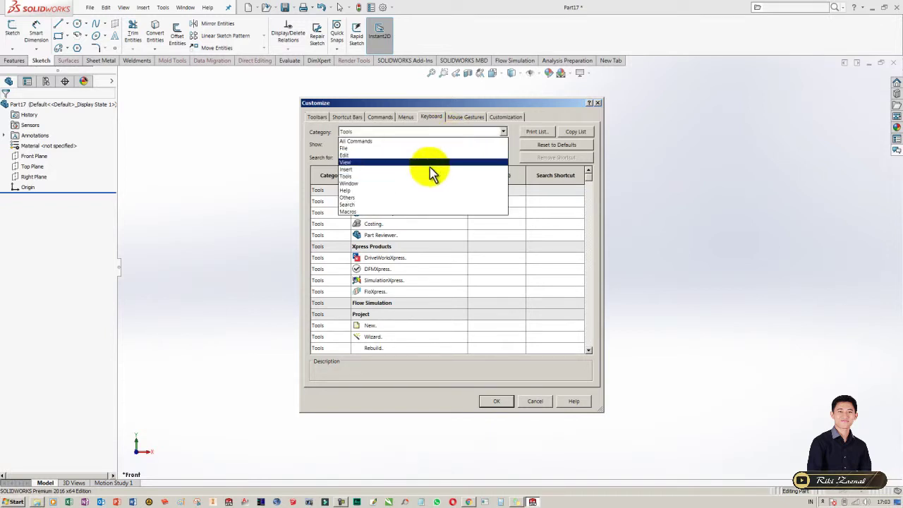
pyautogui.click(384, 154)
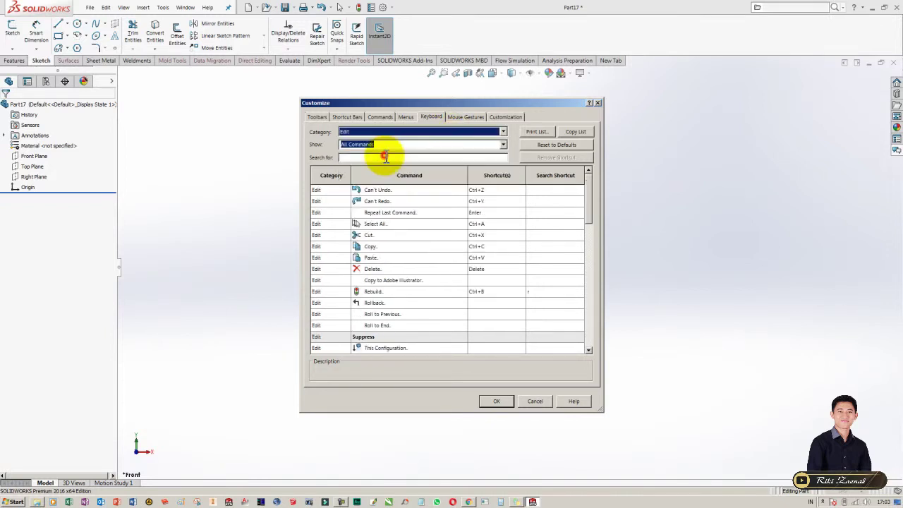
pyautogui.click(457, 156)
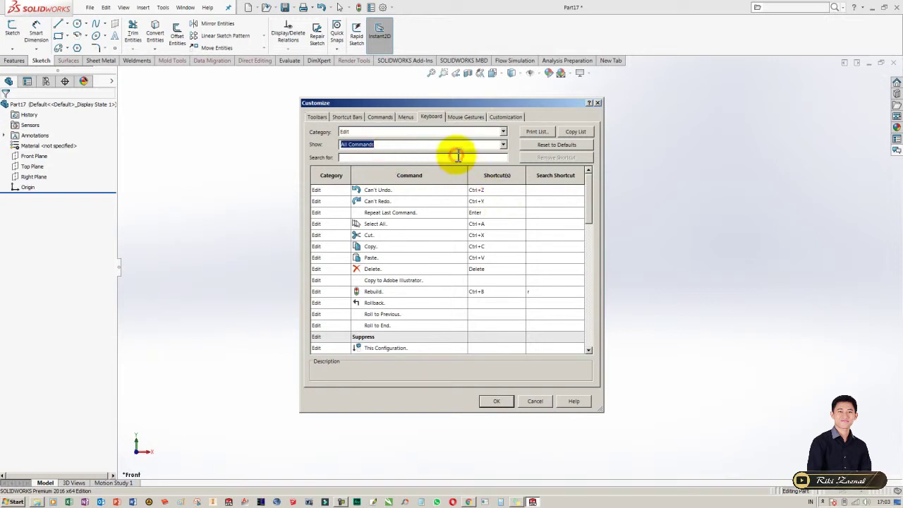
pyautogui.write('SKETC')
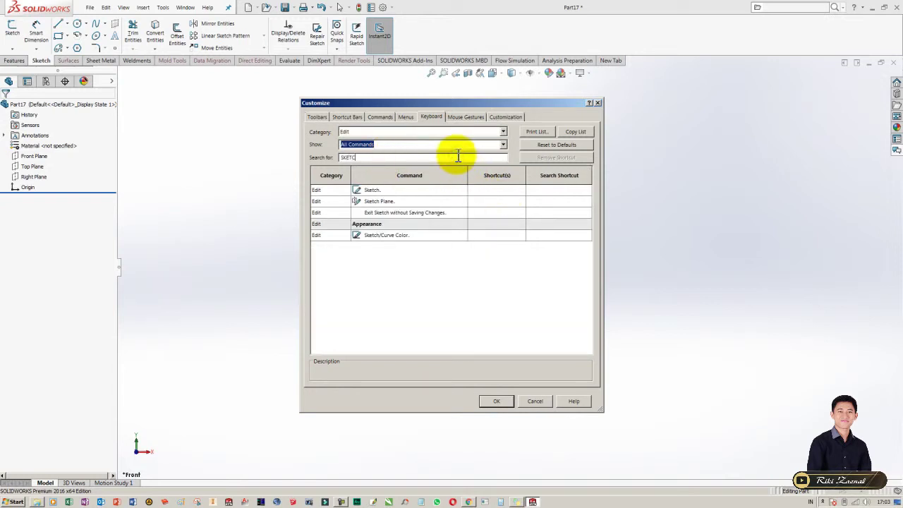
pyautogui.write('H')
# - Try editing the Sketch command's shortcut, then show matching sketch commands from all categories
pyautogui.click(399, 190)
pyautogui.click(501, 187)
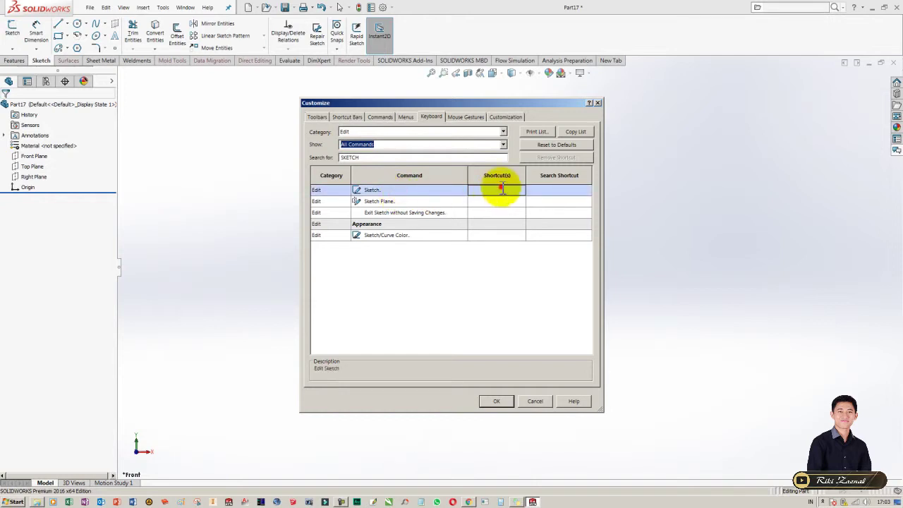
pyautogui.click(457, 189)
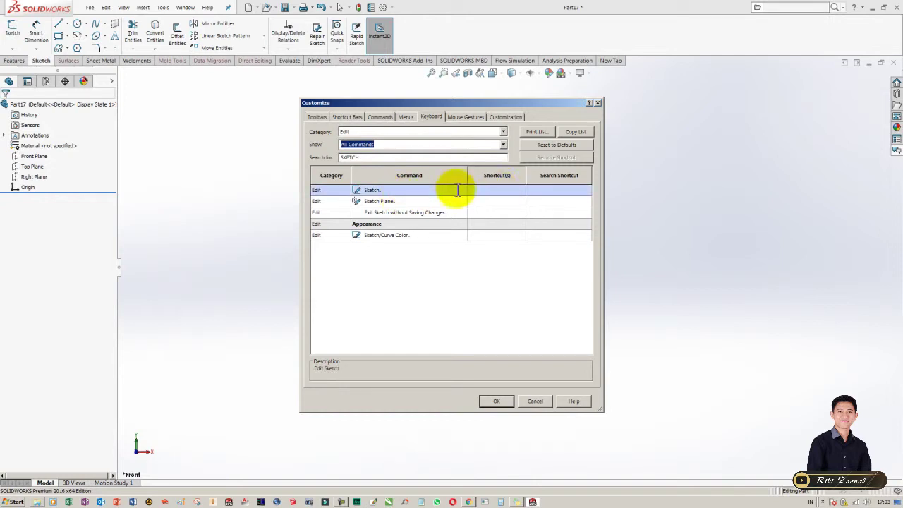
pyautogui.click(421, 131)
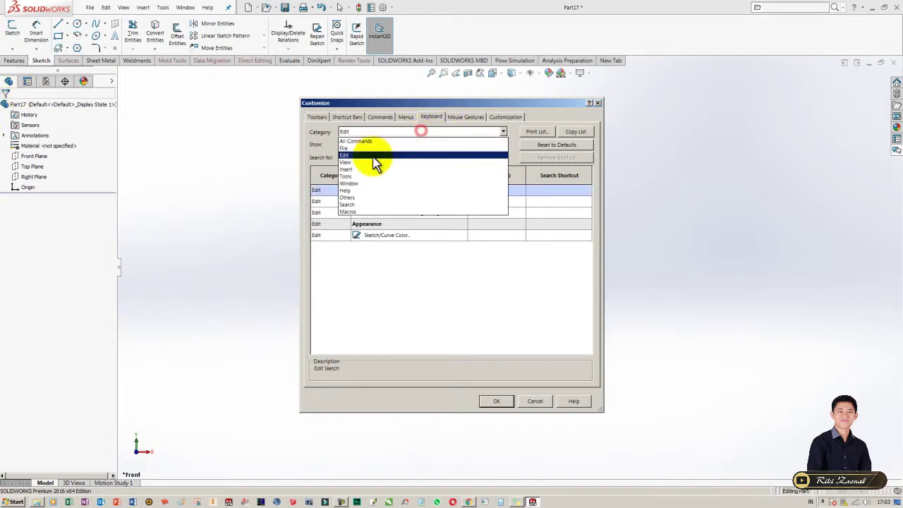
pyautogui.click(366, 141)
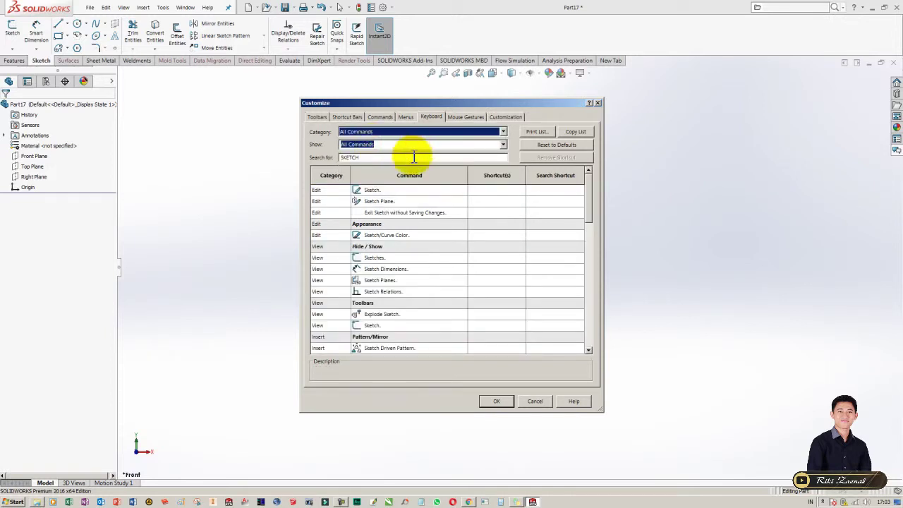
pyautogui.click(414, 157)
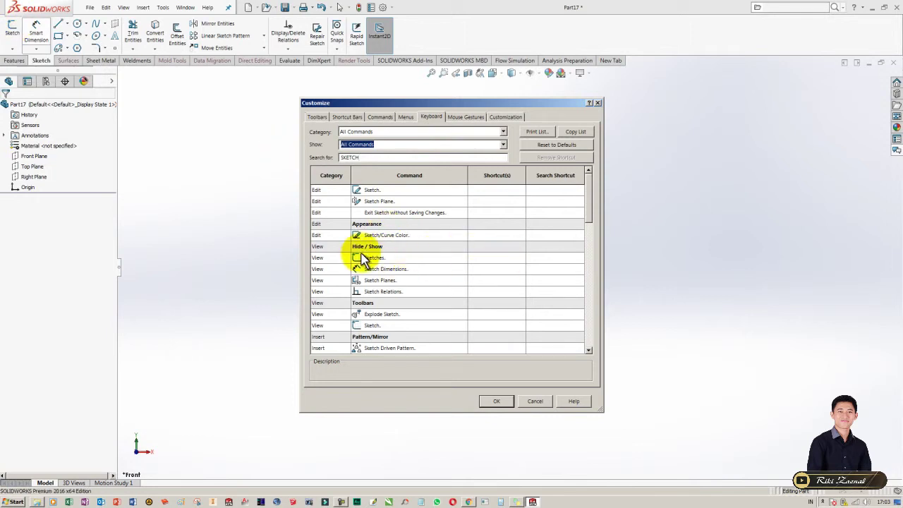
# - Assign S to the View Sketches command, confirming the reassignment, then search 'EXTRUD'
pyautogui.click(511, 259)
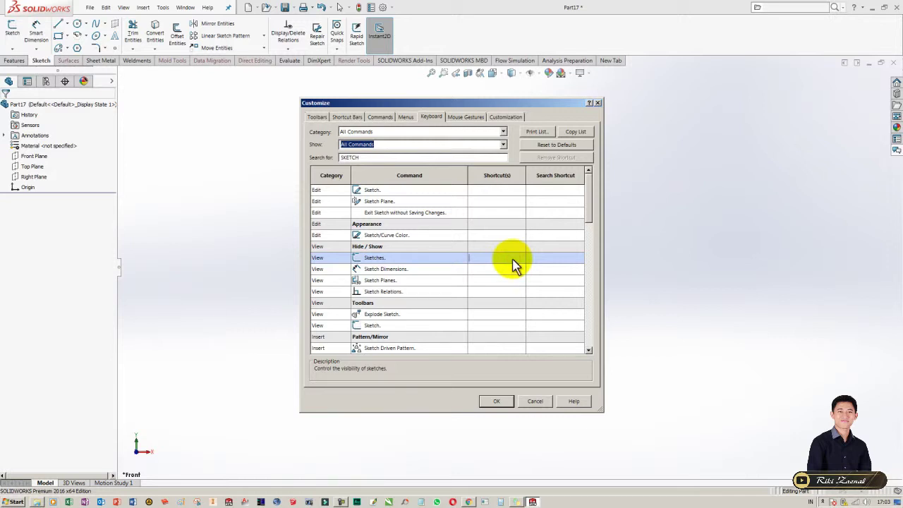
pyautogui.press('s')
pyautogui.click(488, 255)
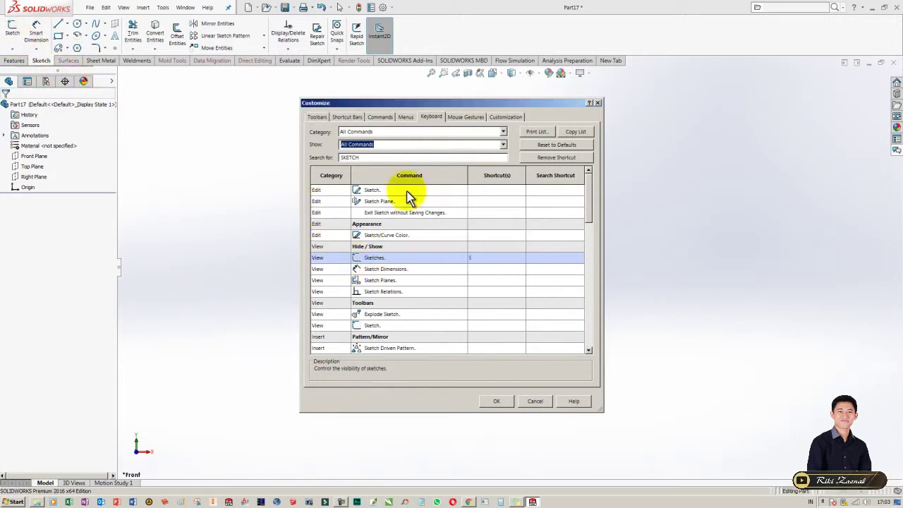
pyautogui.moveTo(389, 156); pyautogui.dragTo(338, 157)
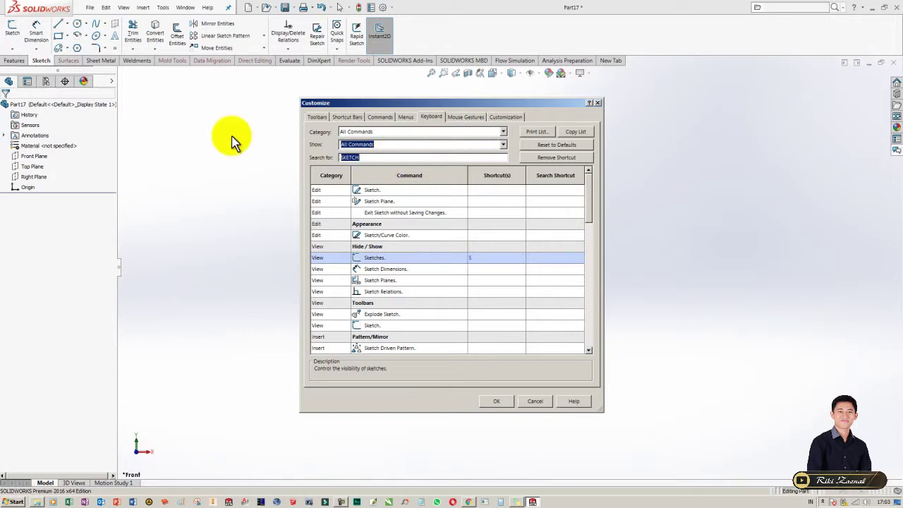
pyautogui.write('EXTRUD')
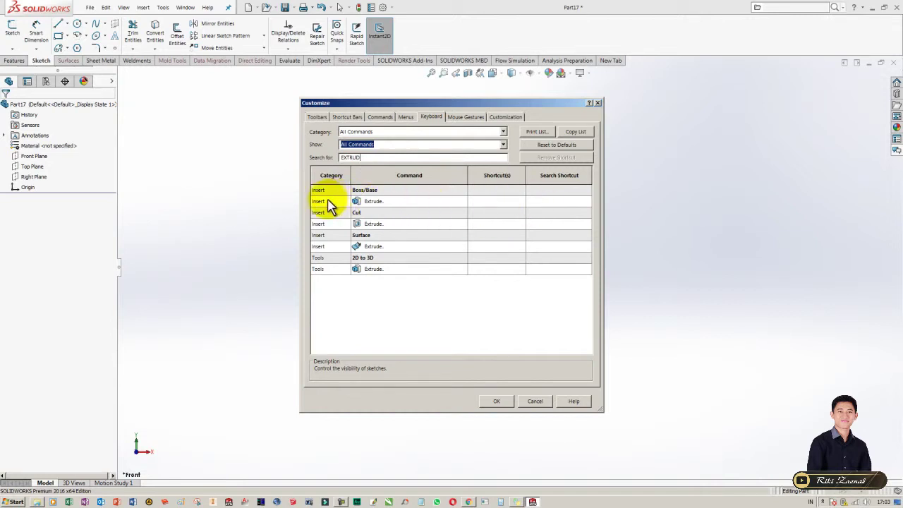
# - Give Boss/Base Extrude the shortcut E, taking it from Filter Edges
pyautogui.click(488, 202)
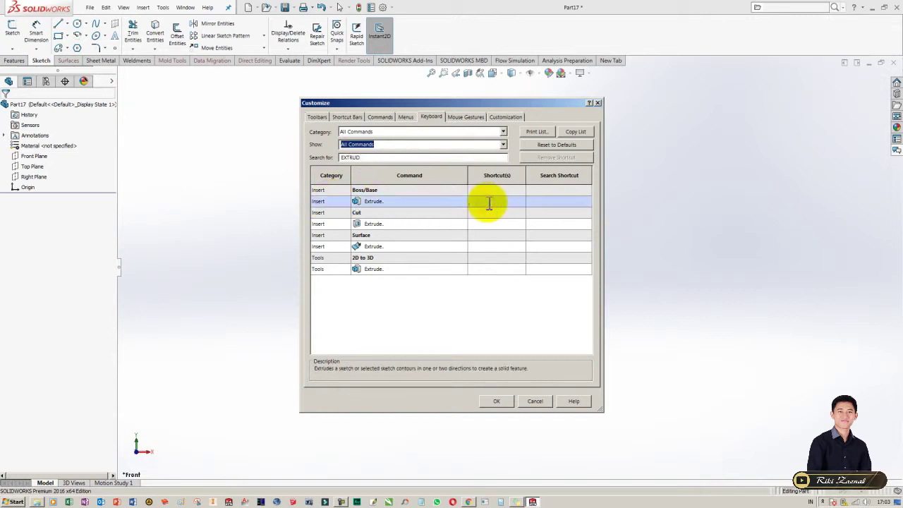
pyautogui.press('e')
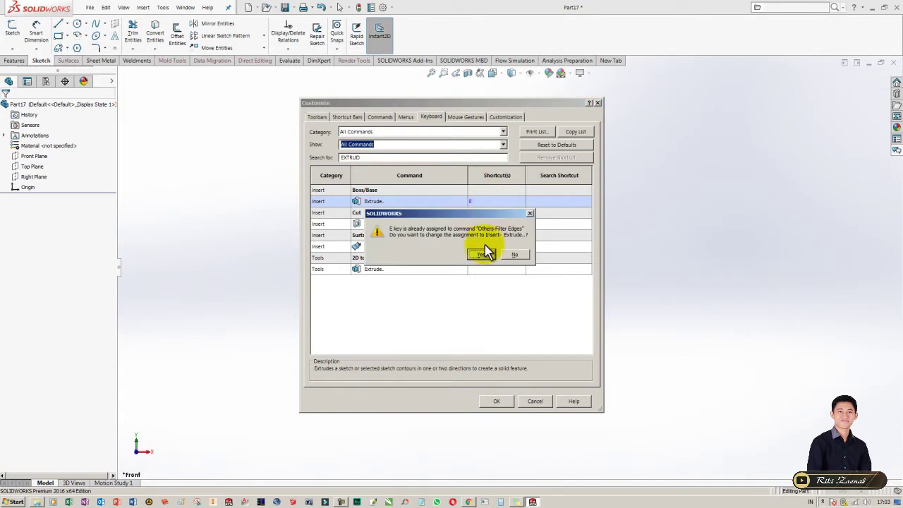
pyautogui.click(481, 256)
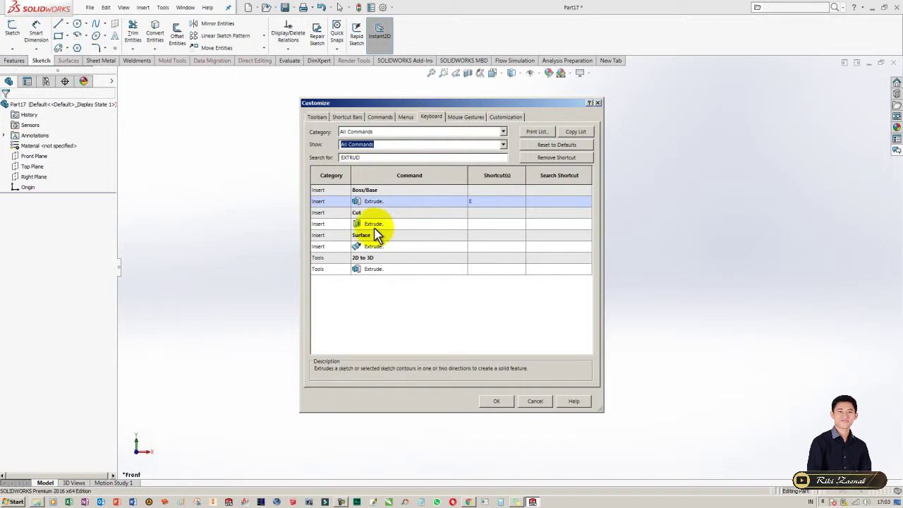
# - Assign Shift+E to Cut Extrude and close the Customize dialog with OK
pyautogui.click(487, 224)
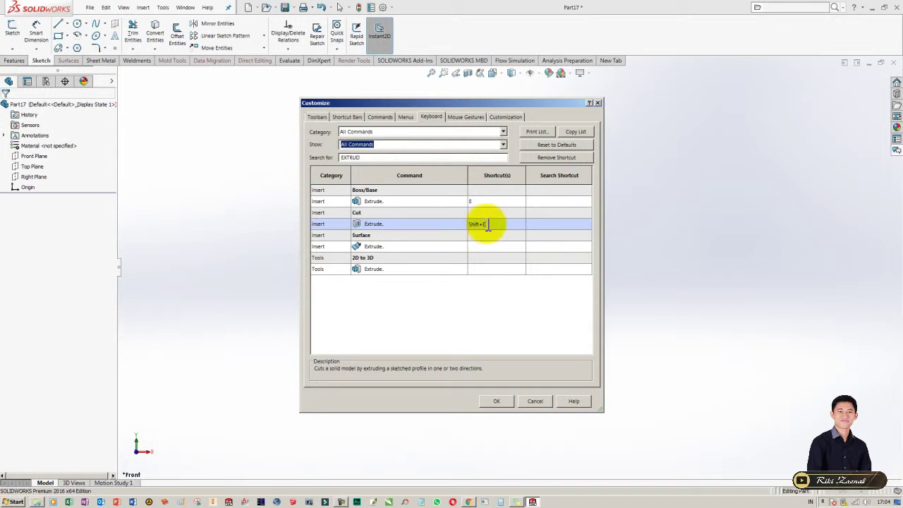
pyautogui.click(505, 300)
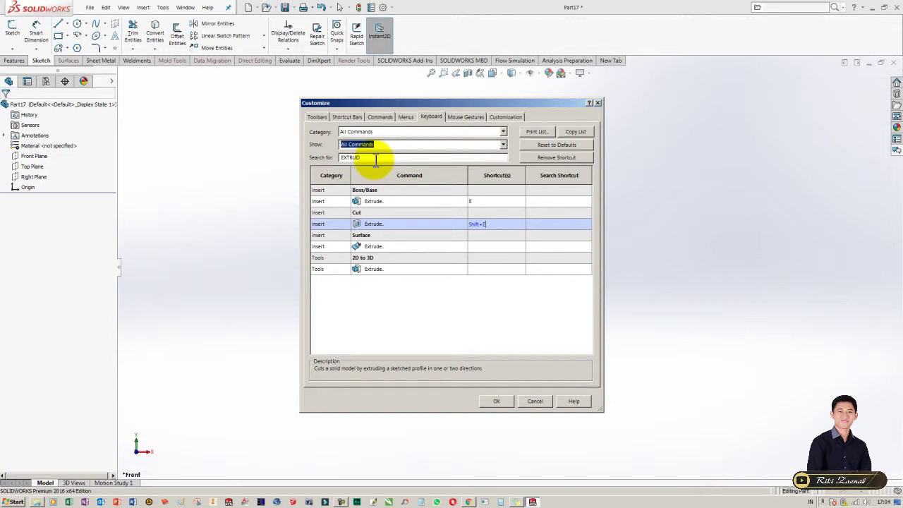
pyautogui.click(505, 401)
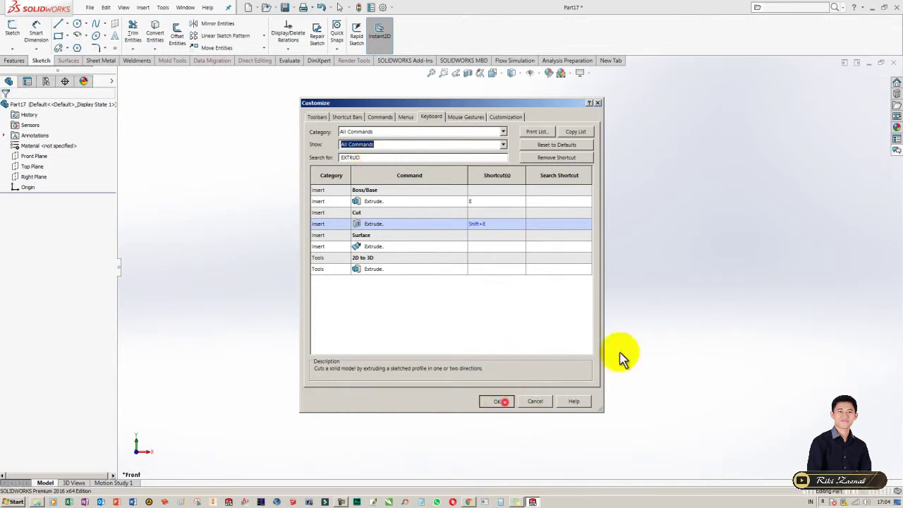
pyautogui.click(611, 296)
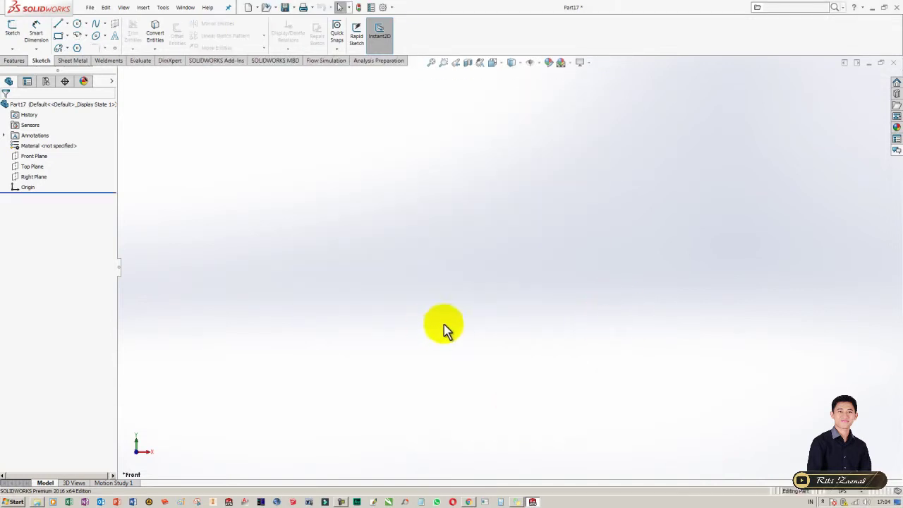
pyautogui.click(304, 192)
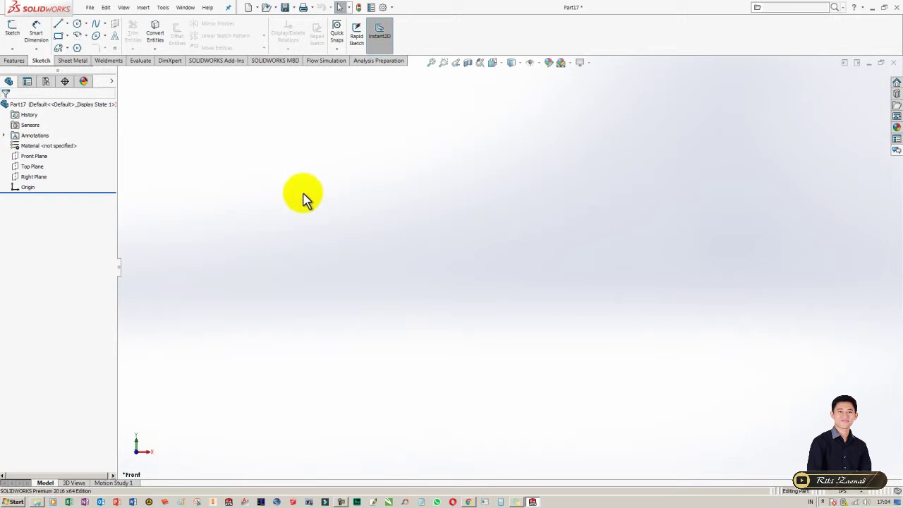
# - Sketch a circle centred on the origin on the Front Plane
pyautogui.click(14, 30)
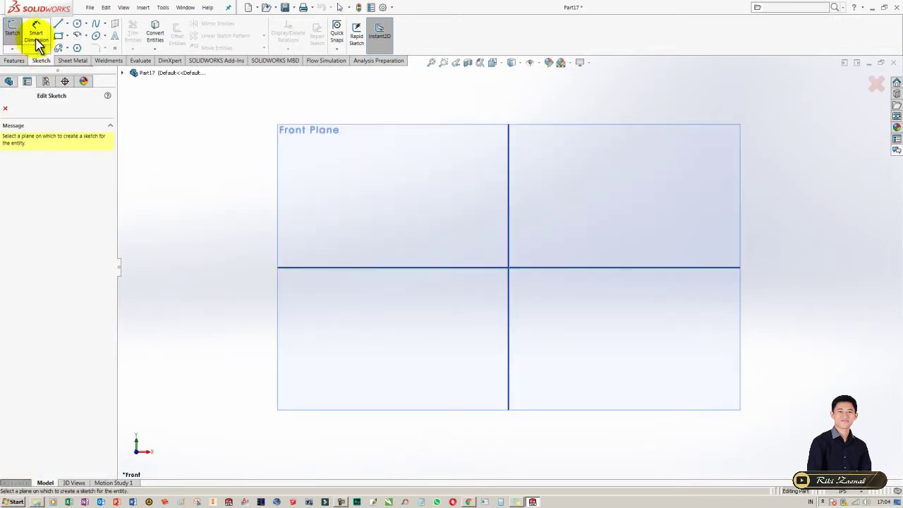
pyautogui.press('Escape')
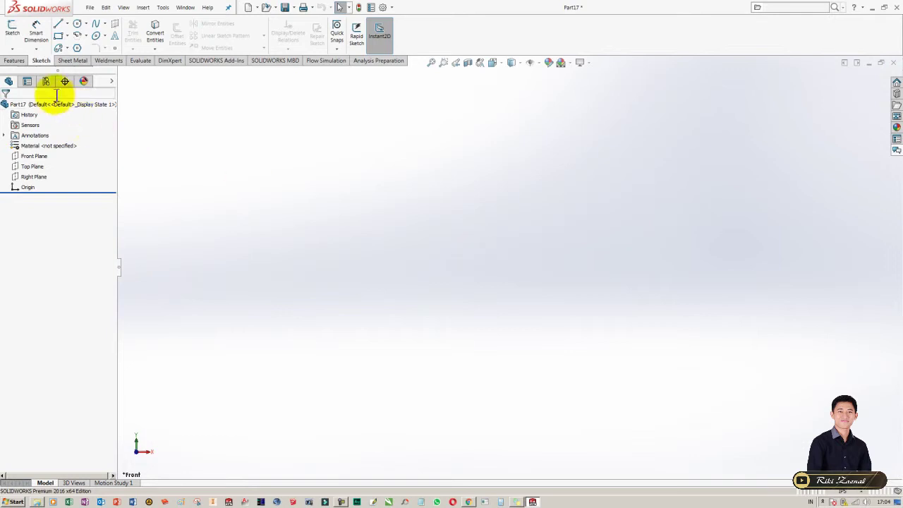
pyautogui.click(12, 29)
pyautogui.click(533, 275)
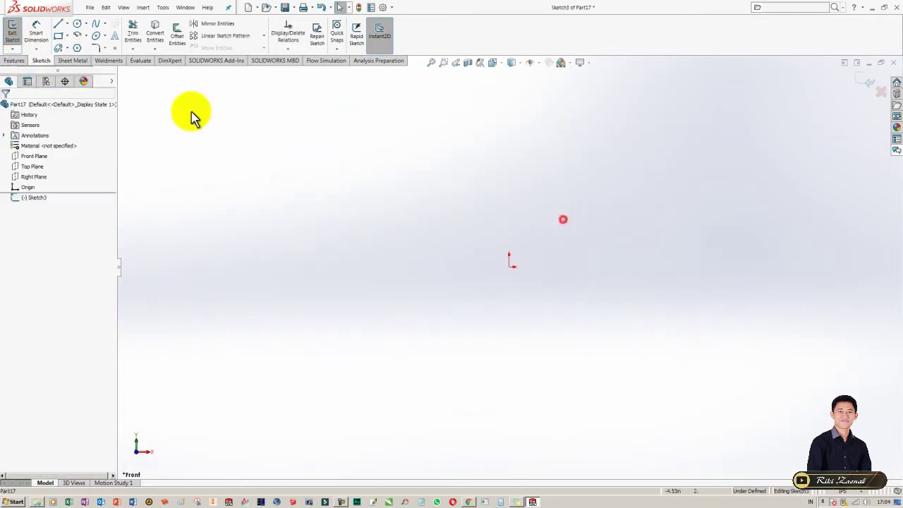
pyautogui.click(77, 23)
pyautogui.click(509, 267)
pyautogui.click(666, 299)
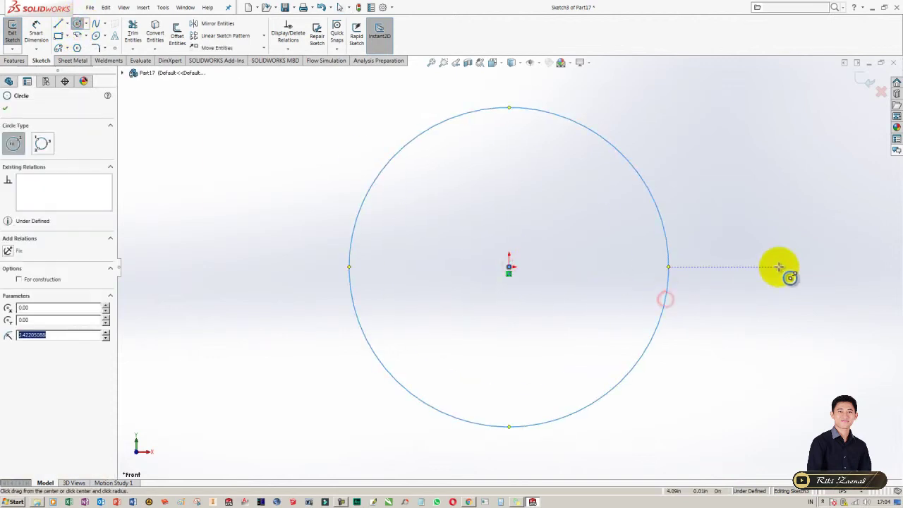
# - Extrude the circle 2.66in into a solid cylinder, Boss-Extrude1
pyautogui.press('Escape')
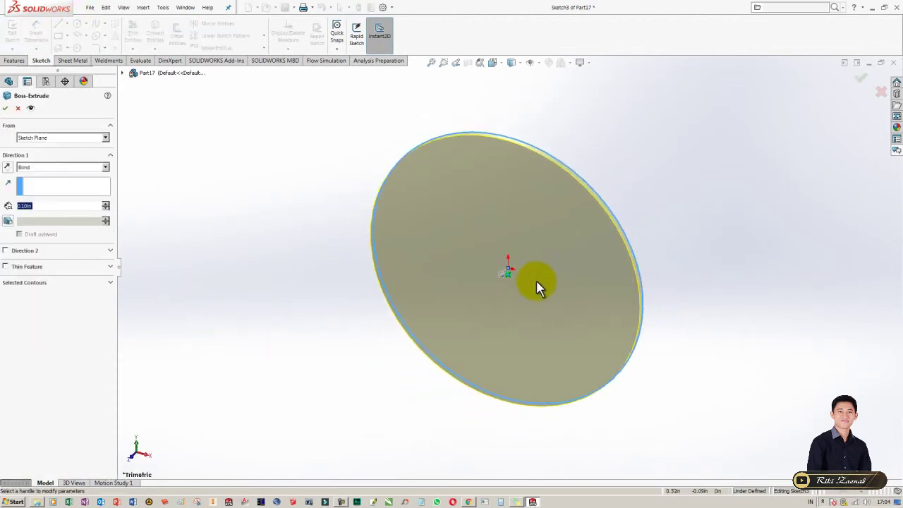
pyautogui.moveTo(504, 282); pyautogui.dragTo(426, 346)
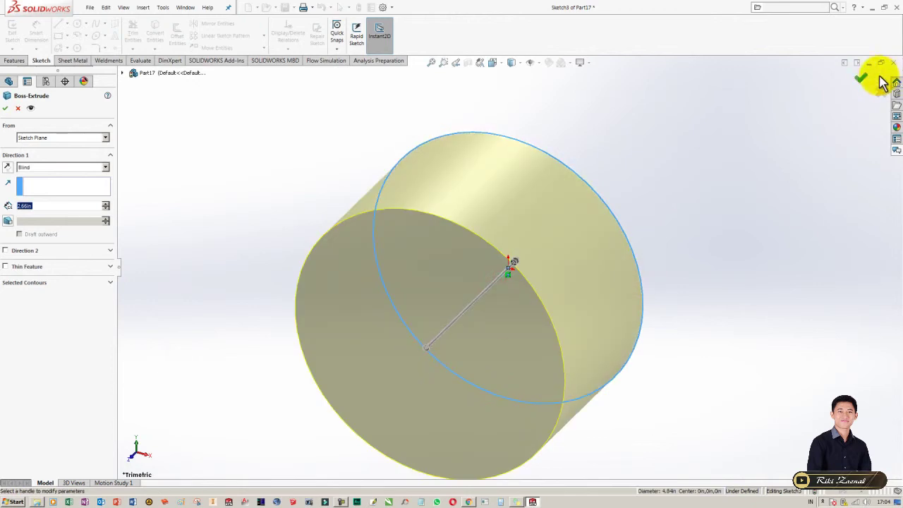
pyautogui.click(865, 83)
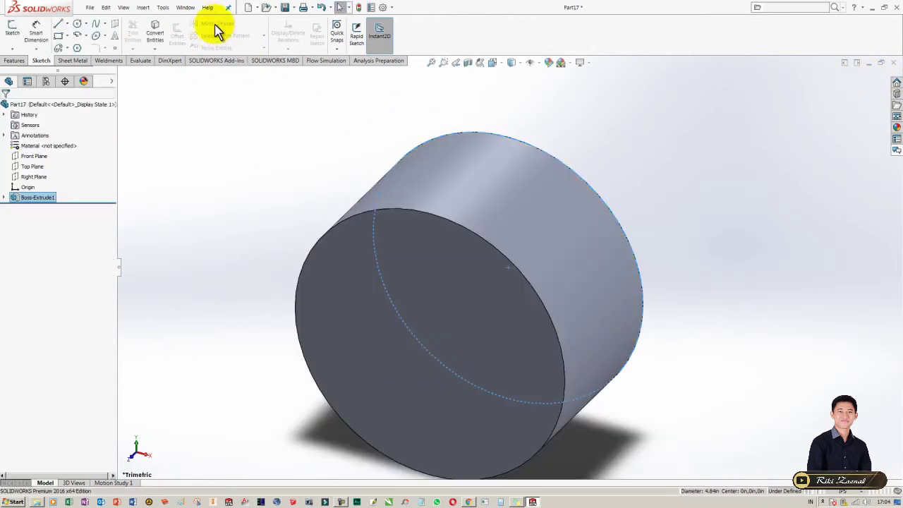
# - Reopen the Customize dialog from the Options dropdown, closing stray option windows on the way
pyautogui.click(382, 7)
pyautogui.press('Escape')
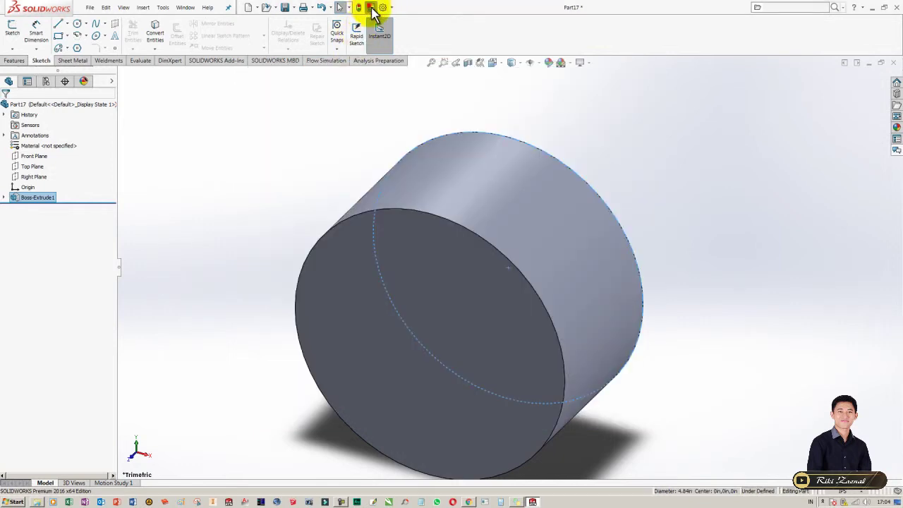
pyautogui.click(369, 8)
pyautogui.press('Escape')
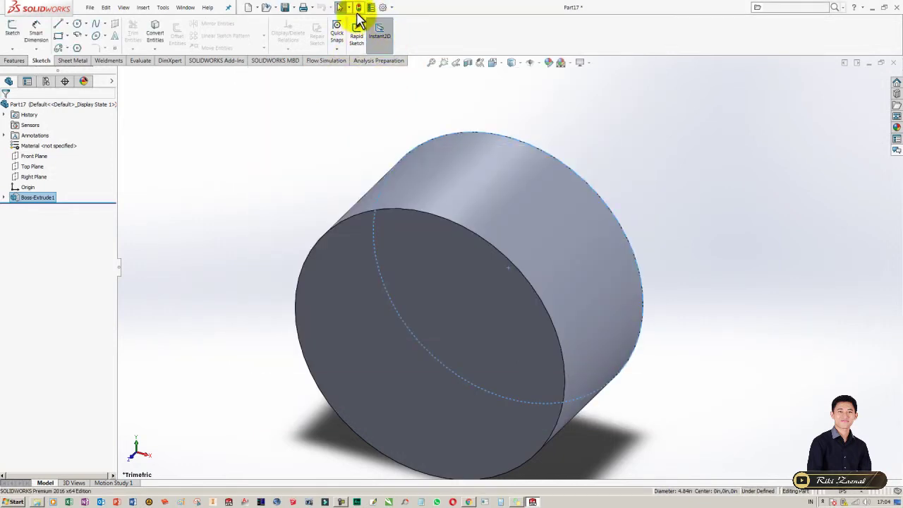
pyautogui.click(391, 7)
pyautogui.click(405, 21)
pyautogui.press('Escape')
pyautogui.click(393, 7)
pyautogui.click(417, 34)
# - Search 'sket' on the Keyboard tab, move S to the View Sketch toolbar command, and click OK
pyautogui.click(432, 117)
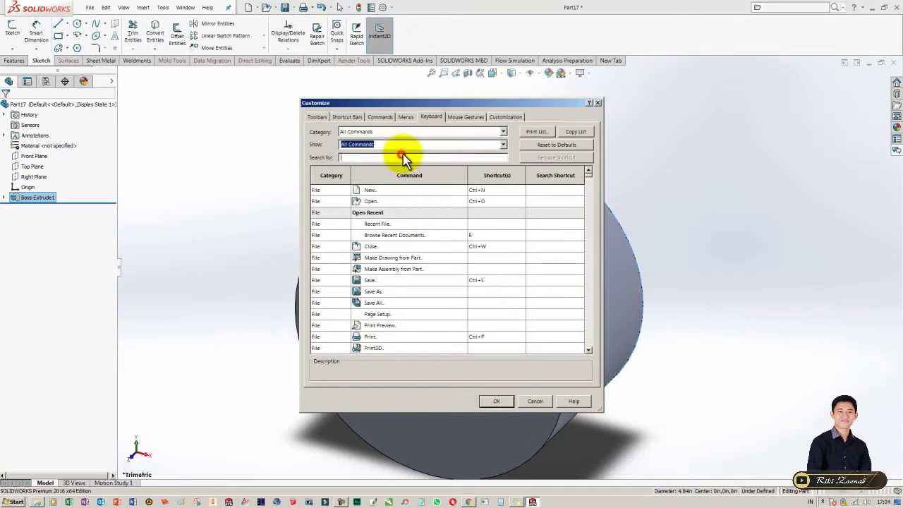
pyautogui.write('skec')
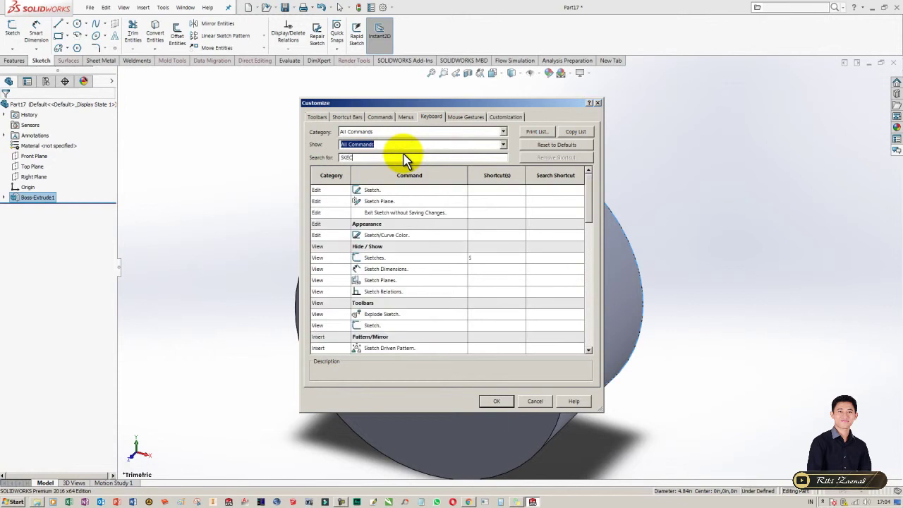
pyautogui.press('BackSpace')
pyautogui.write('t')
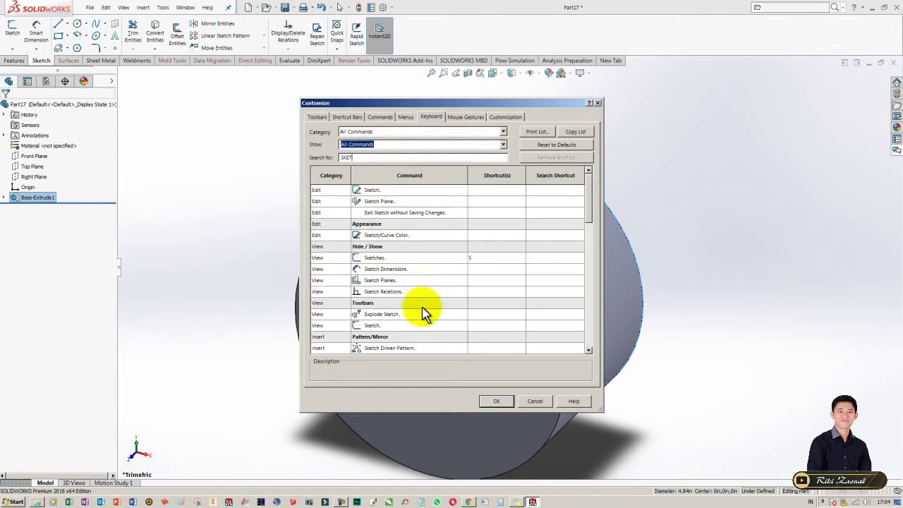
pyautogui.click(479, 326)
pyautogui.write('S')
pyautogui.click(480, 255)
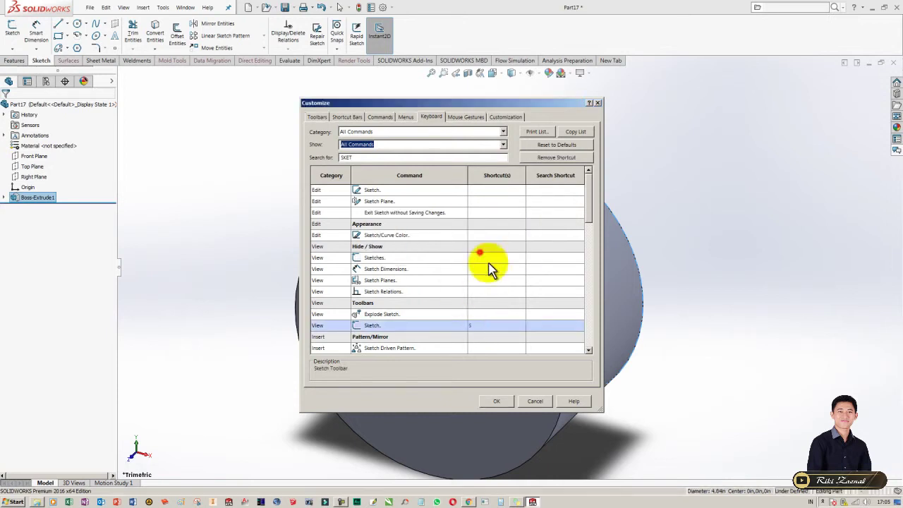
pyautogui.click(495, 401)
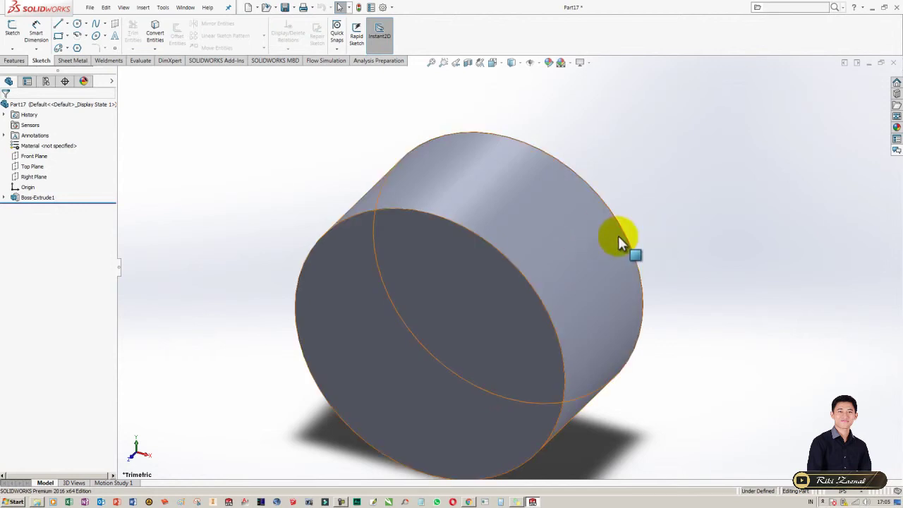
# - Test the S shortcut, then reopen Customize on its Keyboard tab
pyautogui.press('s')
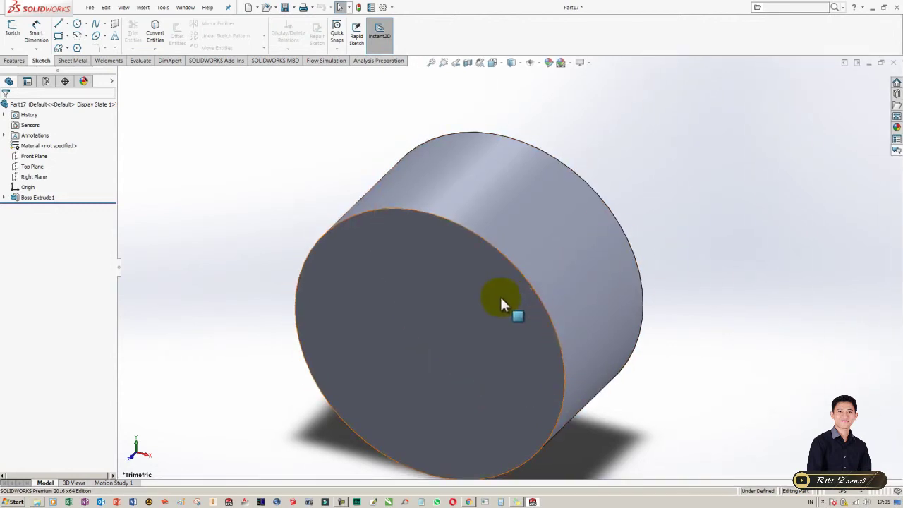
pyautogui.click(150, 121)
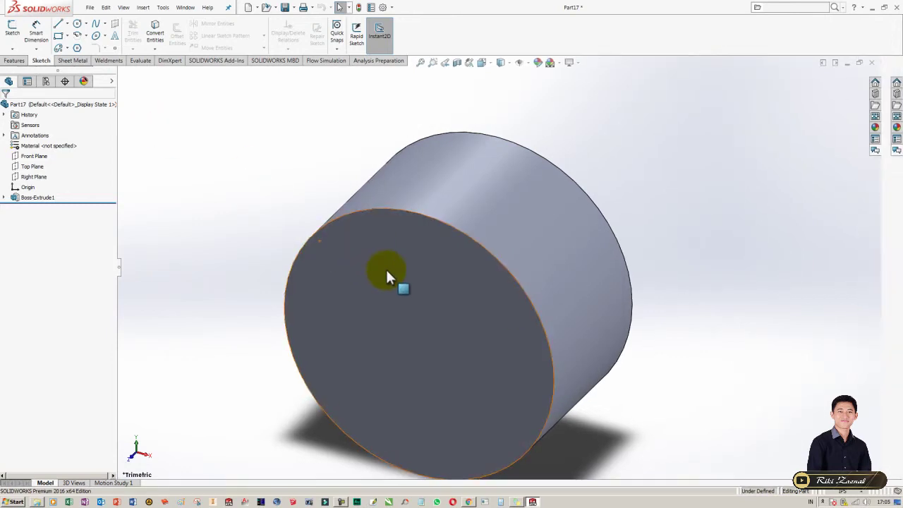
pyautogui.click(370, 39)
pyautogui.click(391, 7)
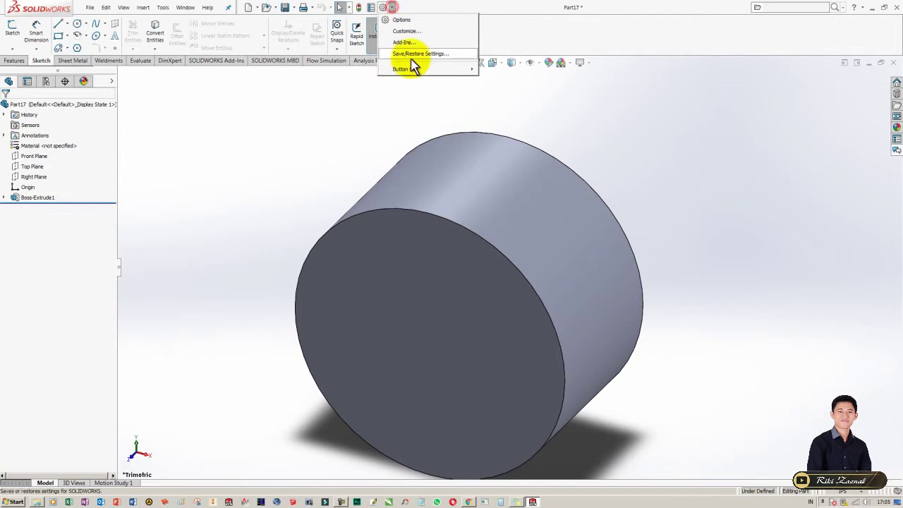
pyautogui.click(415, 34)
pyautogui.click(431, 116)
# - Search the keyboard list for sketch commands and scroll to the Insert Sketch row
pyautogui.click(432, 156)
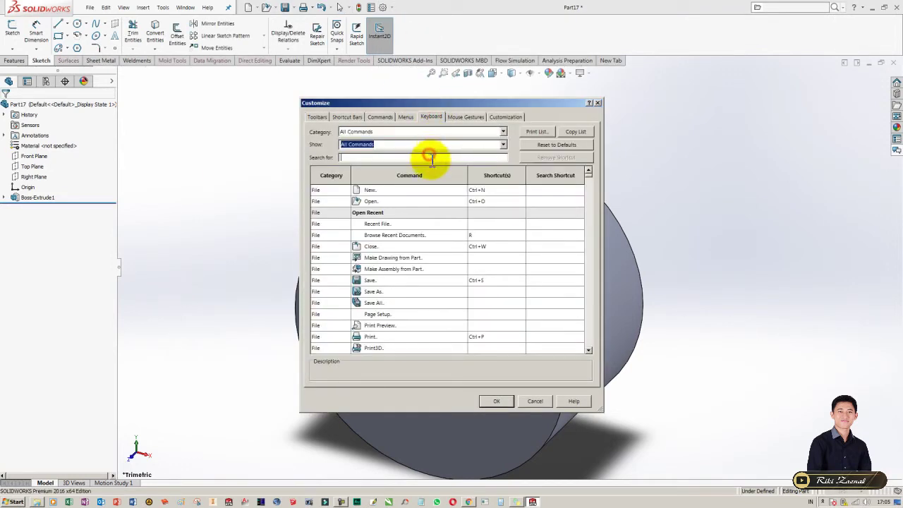
pyautogui.write('sKECT')
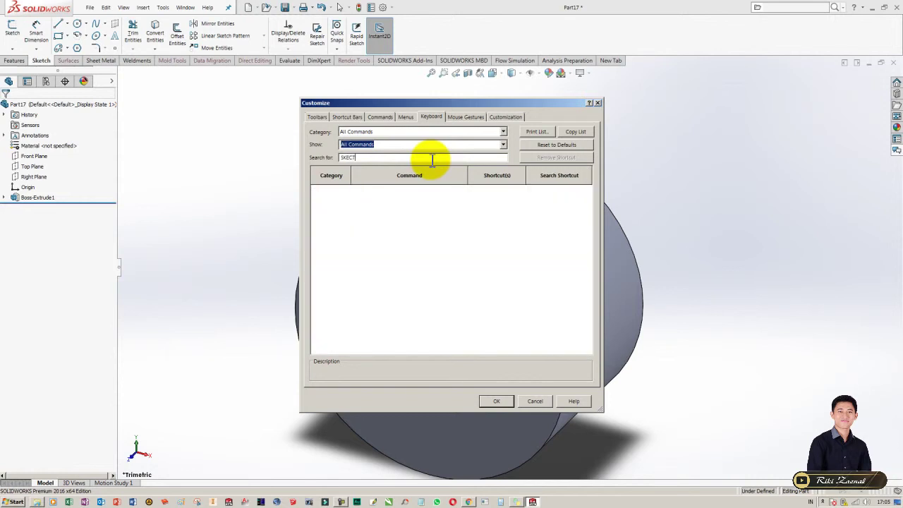
pyautogui.press('BackSpace')
pyautogui.press('BackSpace')
pyautogui.write('TC')
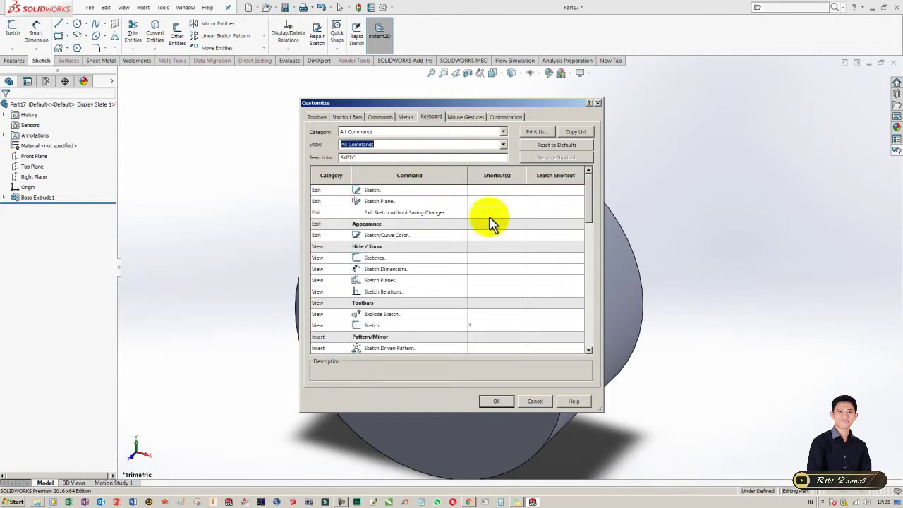
pyautogui.moveTo(588, 212); pyautogui.dragTo(591, 271)
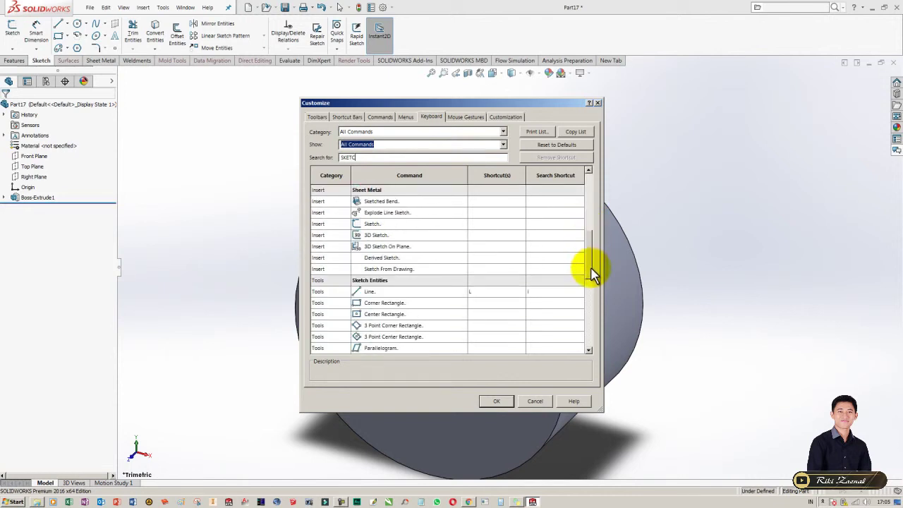
pyautogui.moveTo(591, 272)
pyautogui.mouseDown()
pyautogui.moveTo(599, 222)
pyautogui.moveTo(601, 247)
pyautogui.mouseUp()
pyautogui.scroll(-1, 599, 243)
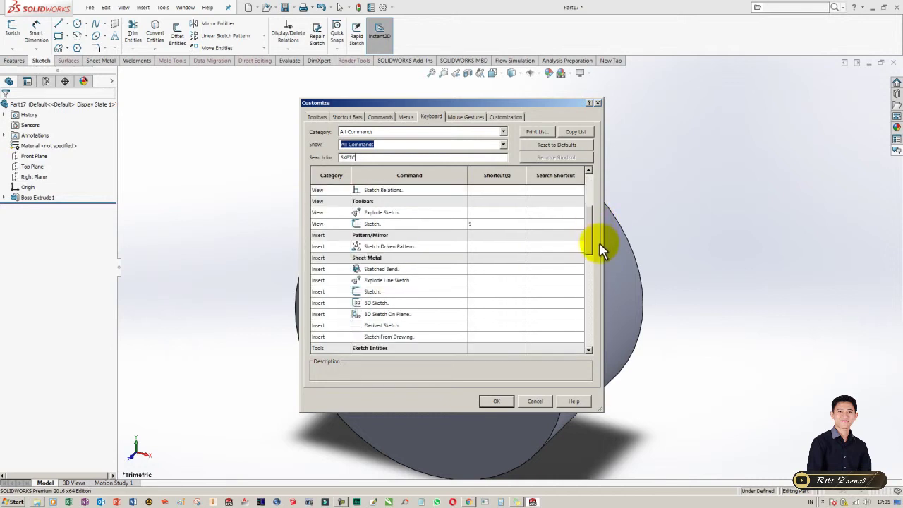
# - Assign S to Insert > Sketch, accept the reassignment, and save with OK
pyautogui.click(486, 291)
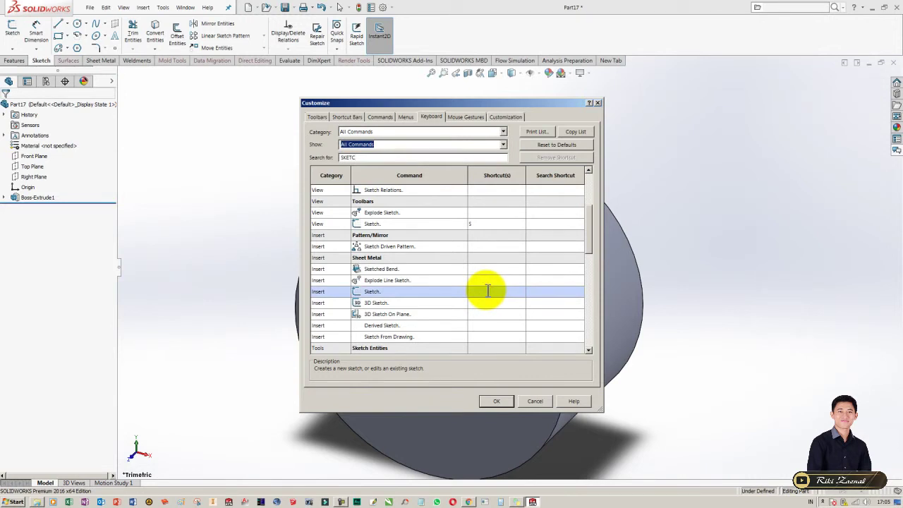
pyautogui.press('s')
pyautogui.press('Return')
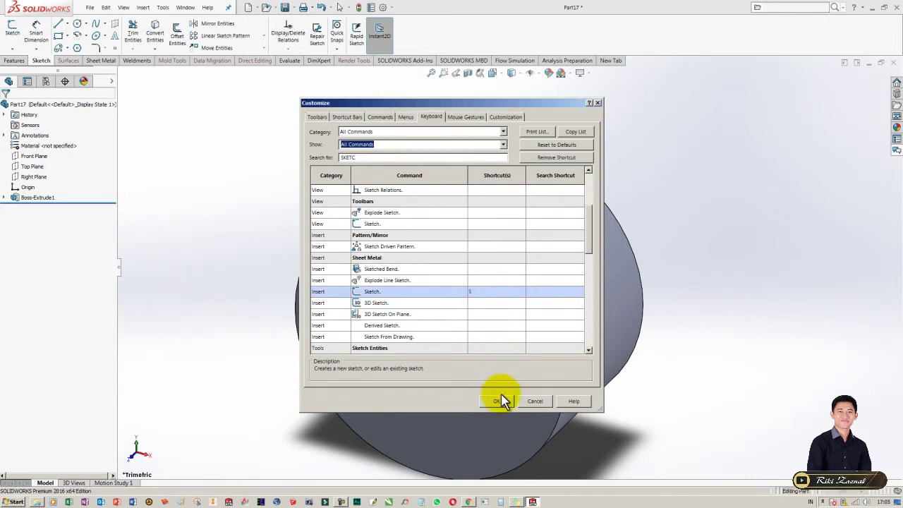
pyautogui.click(501, 400)
# - Use the S shortcut to sketch on the cylinder's front face, discard Sketch4, and toggle Instant2D
pyautogui.press('s')
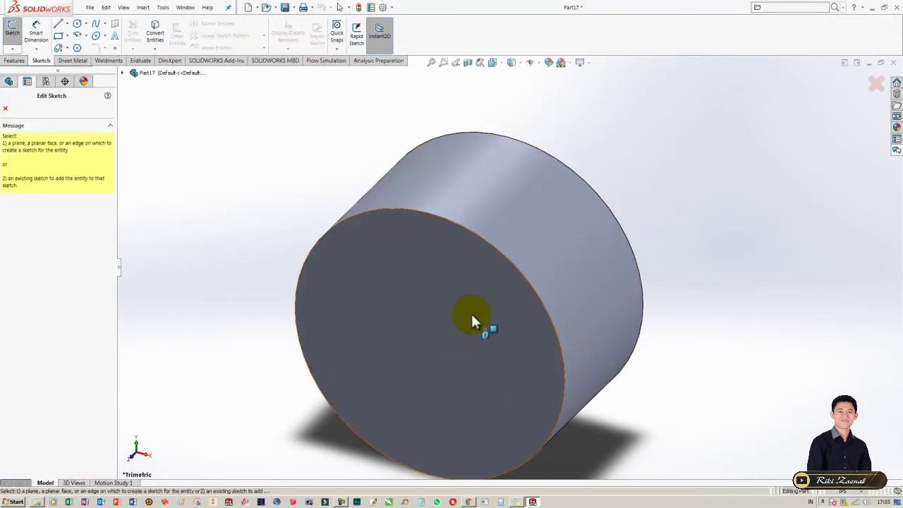
pyautogui.click(489, 340)
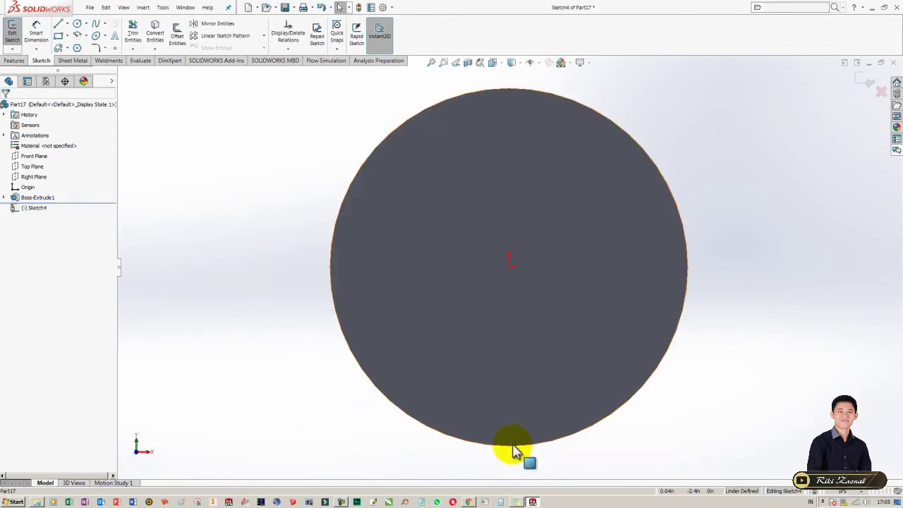
pyautogui.click(866, 82)
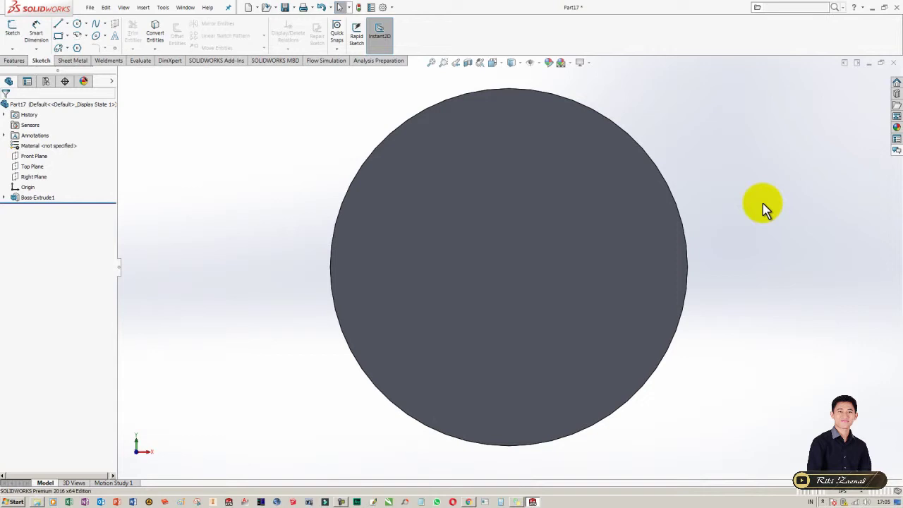
pyautogui.click(388, 40)
pyautogui.click(393, 8)
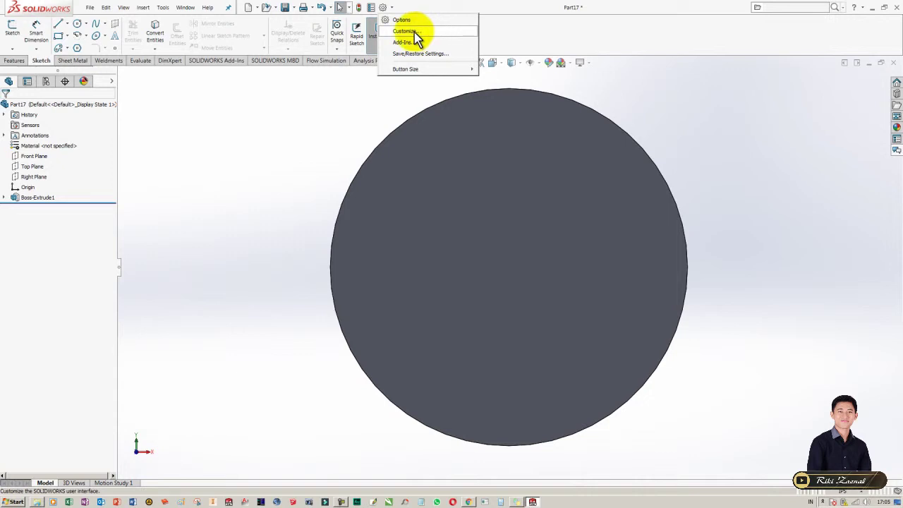
pyautogui.click(415, 32)
pyautogui.click(432, 117)
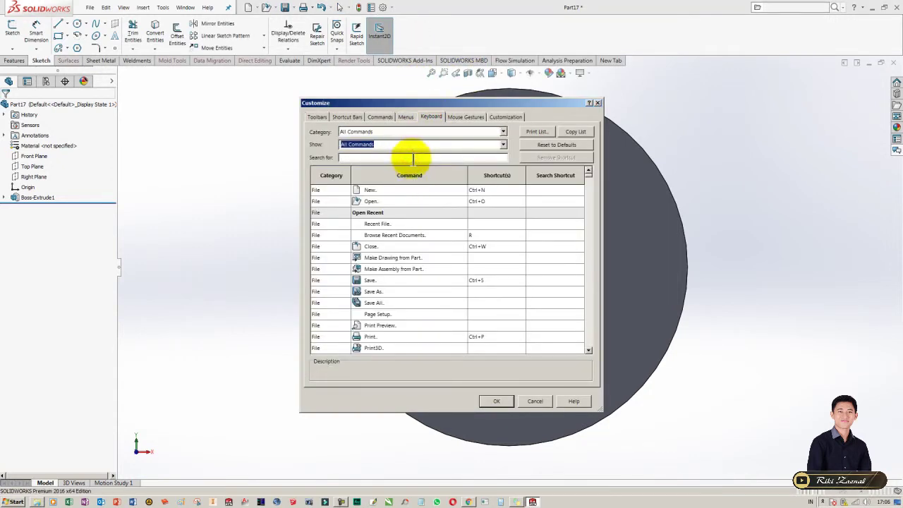
pyautogui.write('CUSTOM')
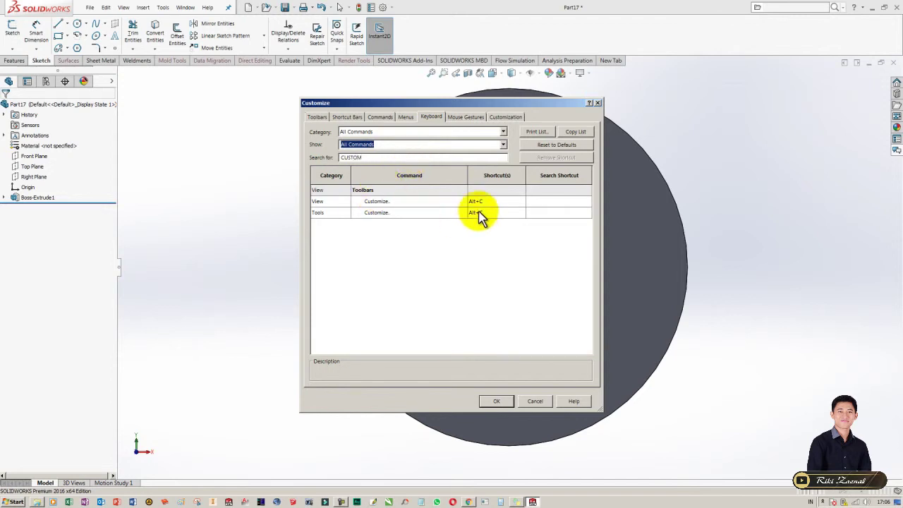
pyautogui.click(548, 403)
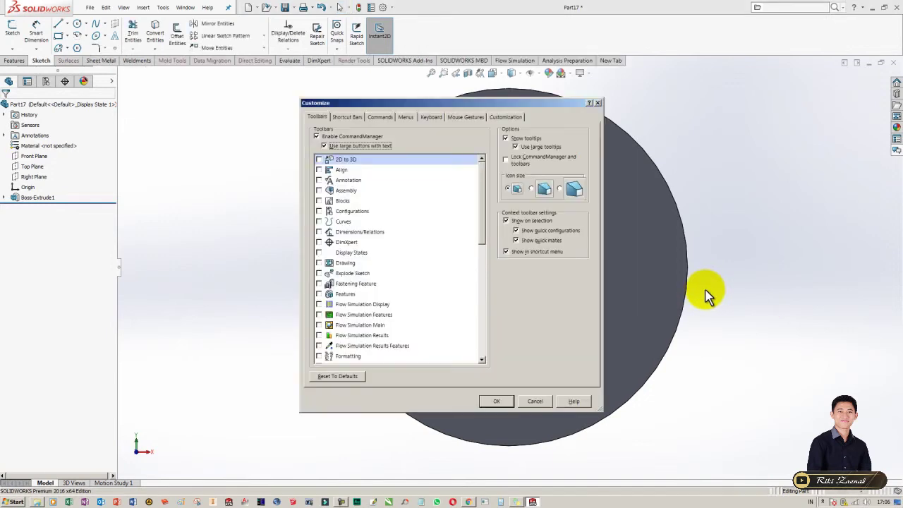
pyautogui.click(432, 116)
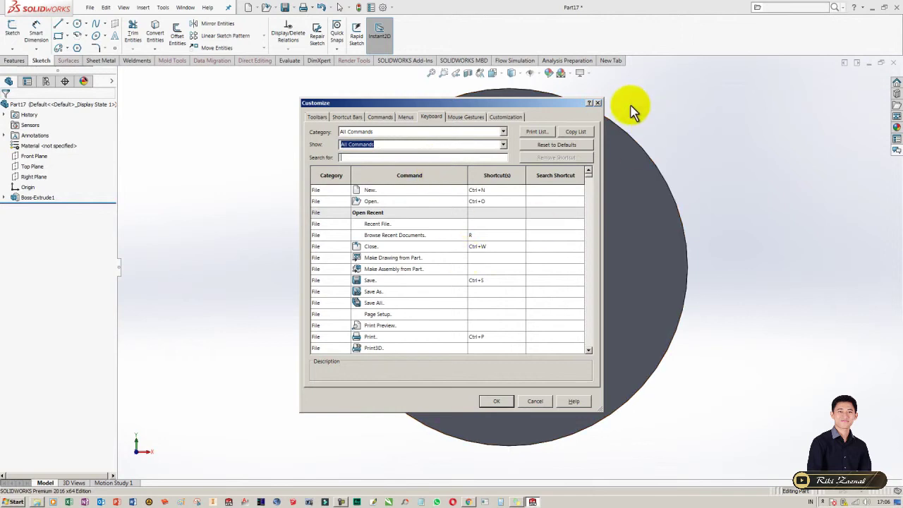
pyautogui.click(597, 103)
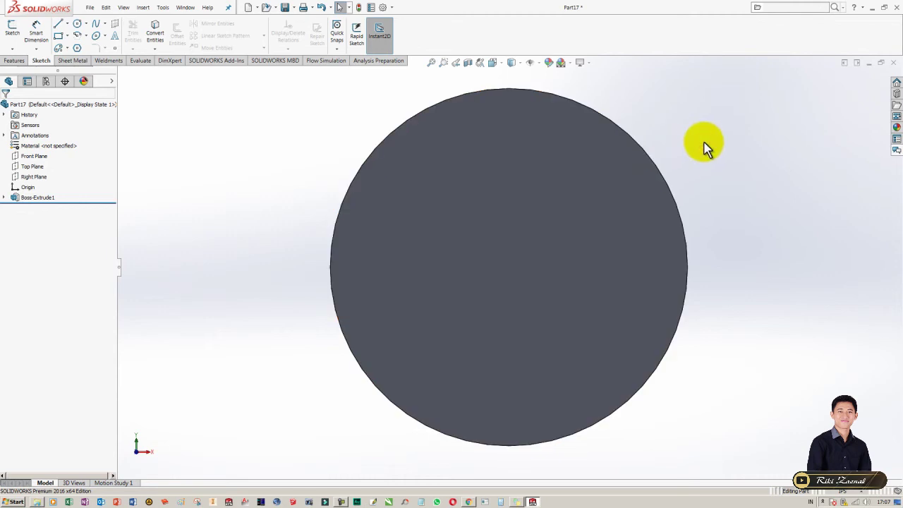
pyautogui.click(720, 131)
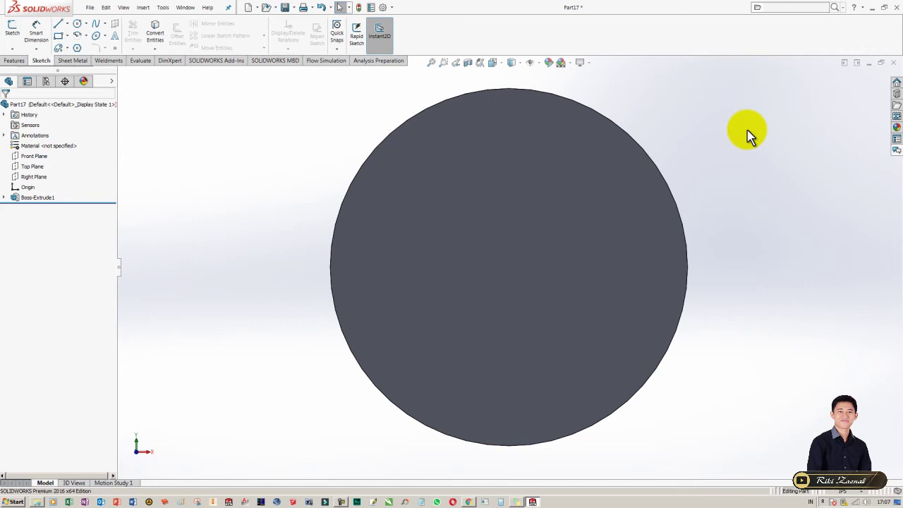